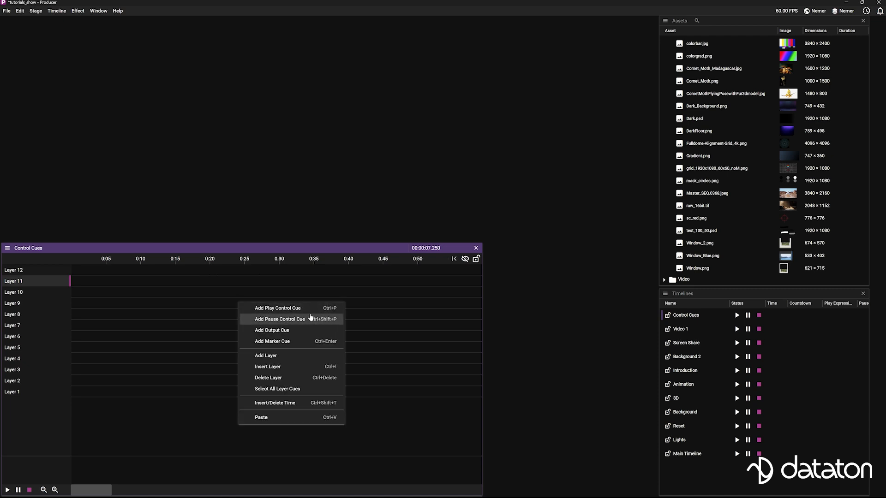
Step: Add a play control cue to the Control Cues timeline and move it to Layer 5 at 14.300 s
click(310, 314)
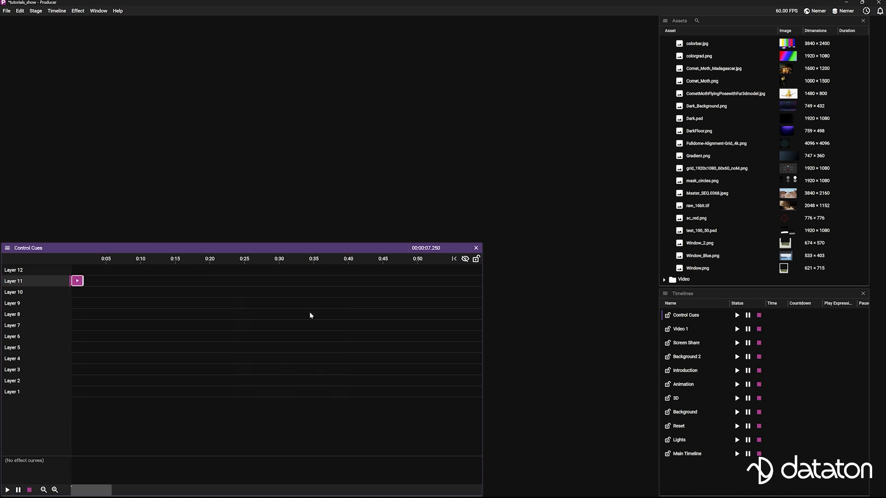
drag(82, 285, 120, 307)
drag(176, 344, 180, 353)
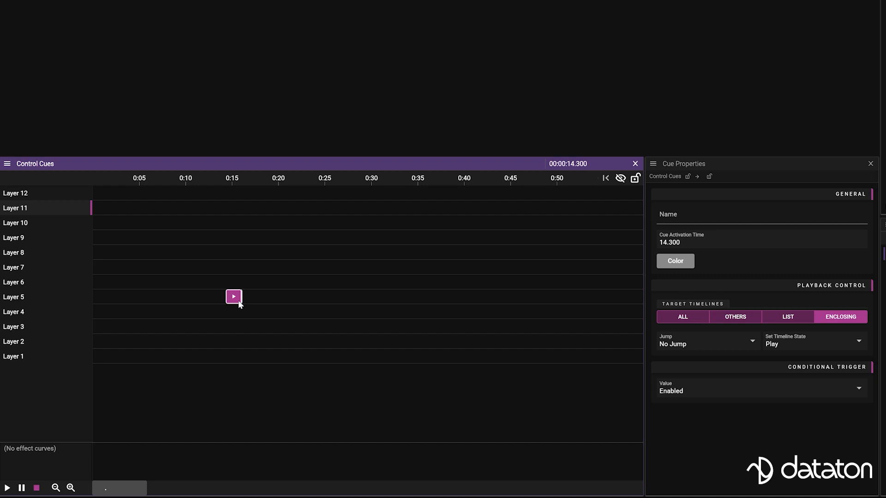
Step: Set the Layer 5 cue's timeline state to Pause and test it by playing from about 13.3 s, resuming past the cue
click(858, 344)
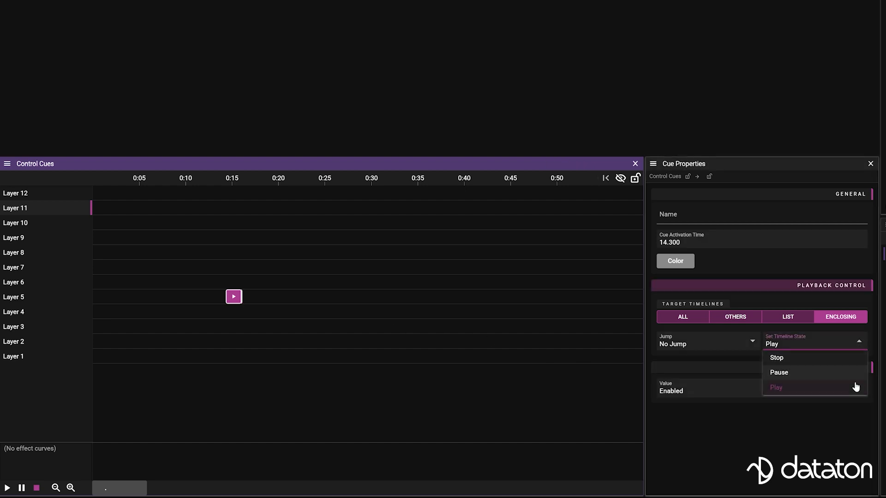
click(827, 378)
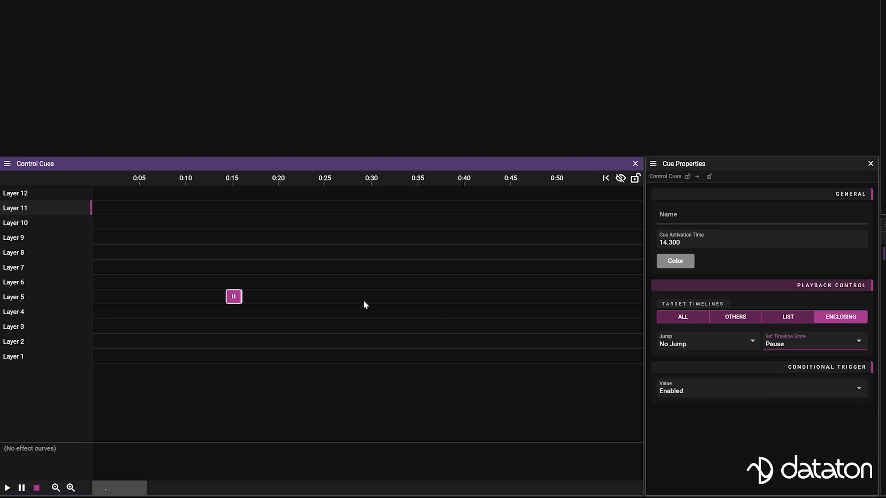
click(211, 182)
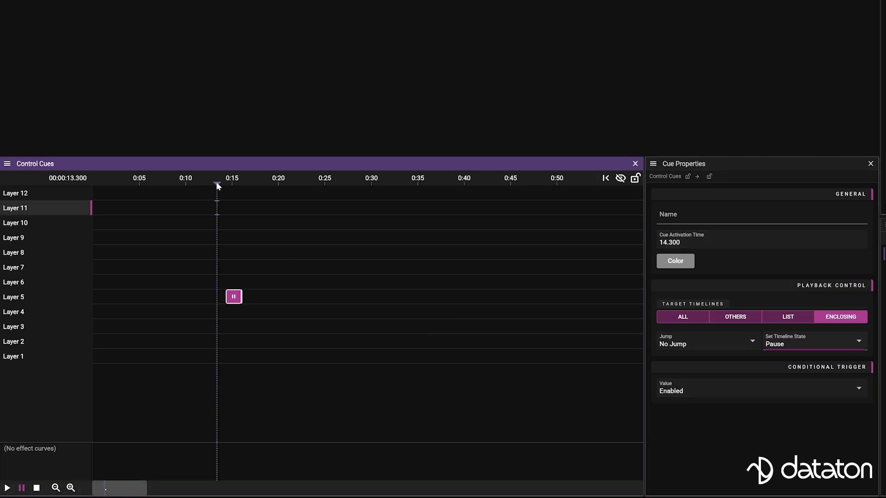
key(space)
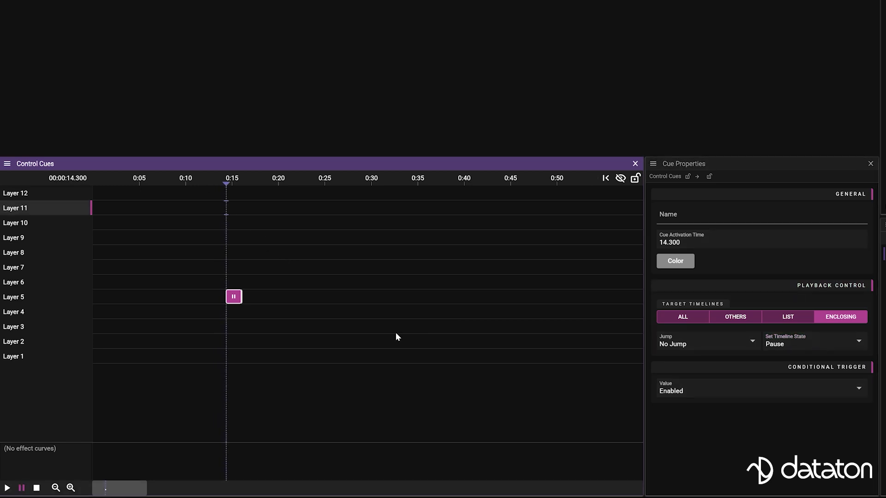
key(space)
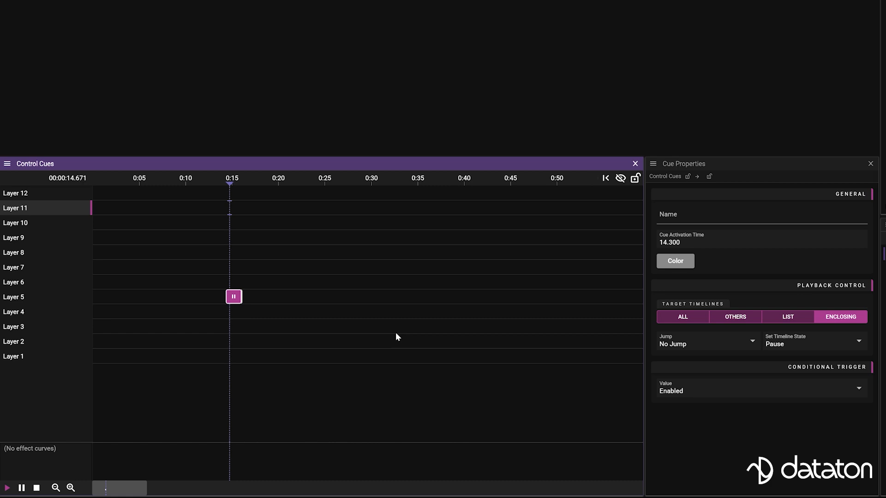
key(space)
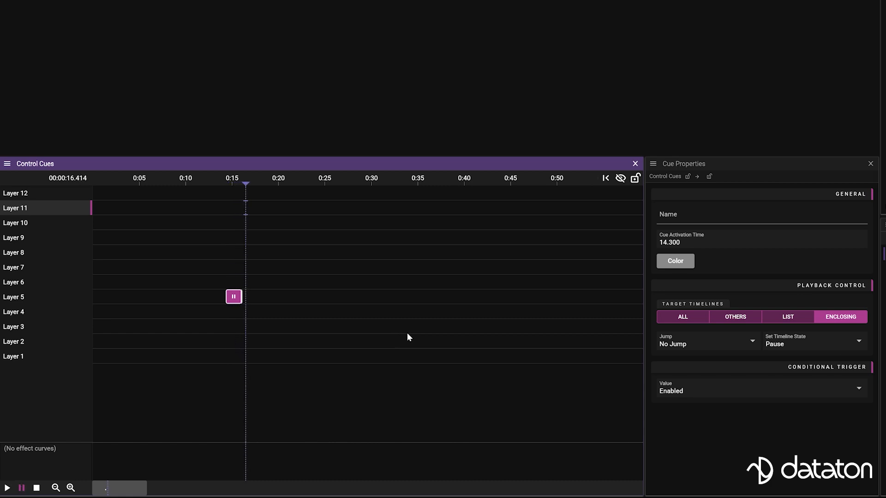
Step: Set the Layer 5 cue's timeline state to Stop and test it by playing from about 12.95 s
click(844, 345)
click(841, 358)
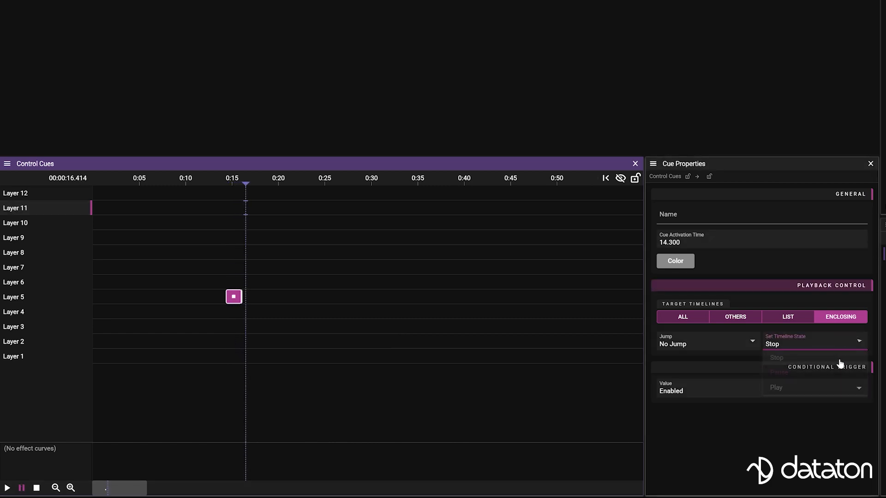
click(213, 180)
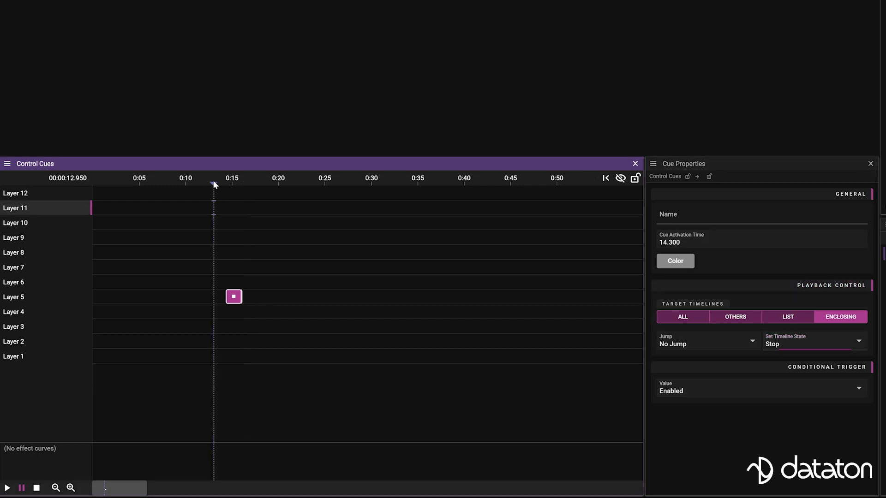
key(space)
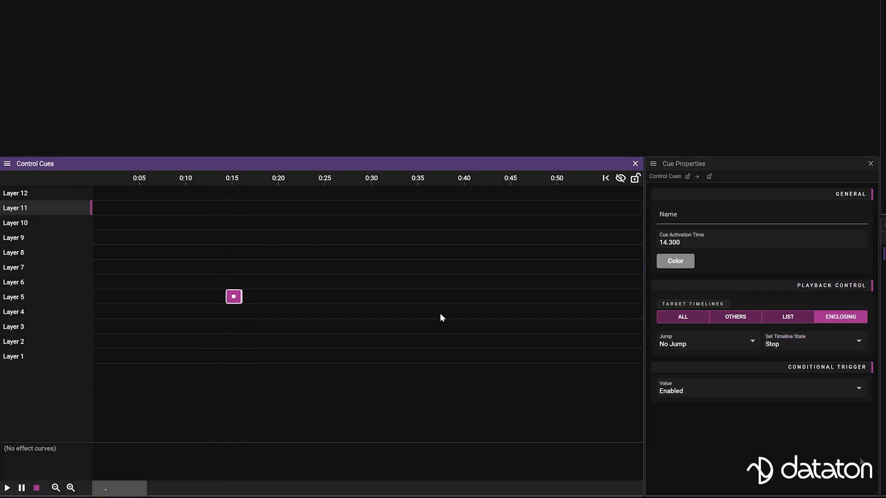
Step: Make the Layer 5 cue jump to a target time of 10 and test it by playing from just before the cue
click(742, 351)
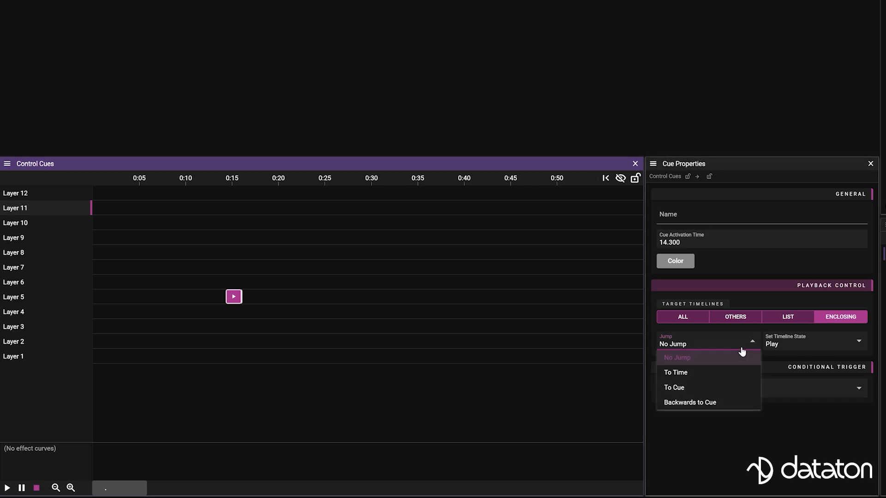
click(739, 374)
click(670, 369)
text(1)
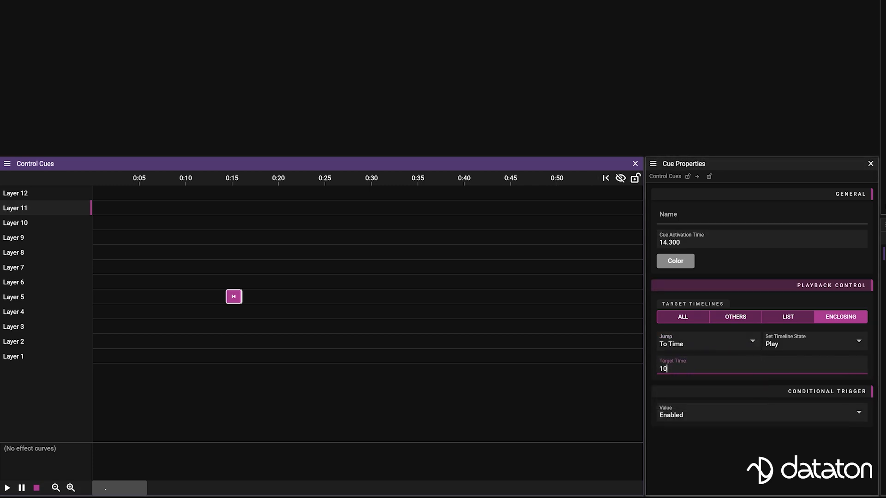
text(0)
key(Return)
click(213, 183)
key(space)
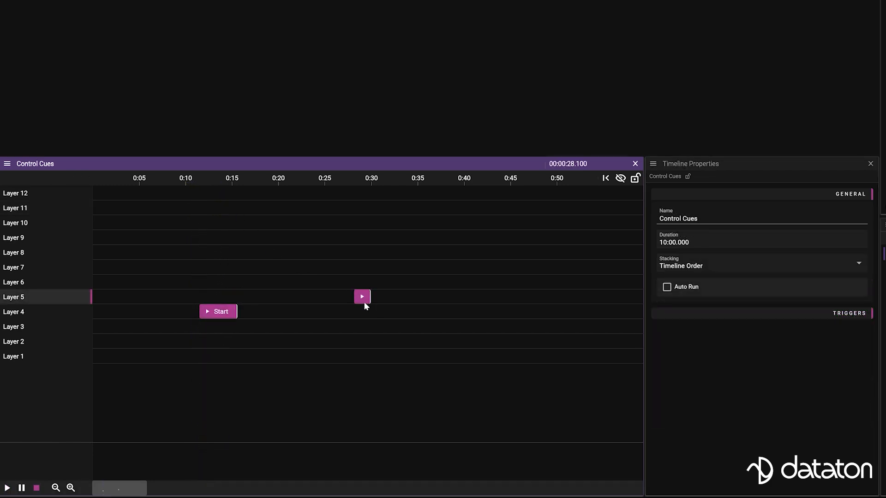
Step: Make the unnamed Layer 5 cue at 28.100 s jump to the cue "Start" and test it by playing from about 27 s
click(364, 302)
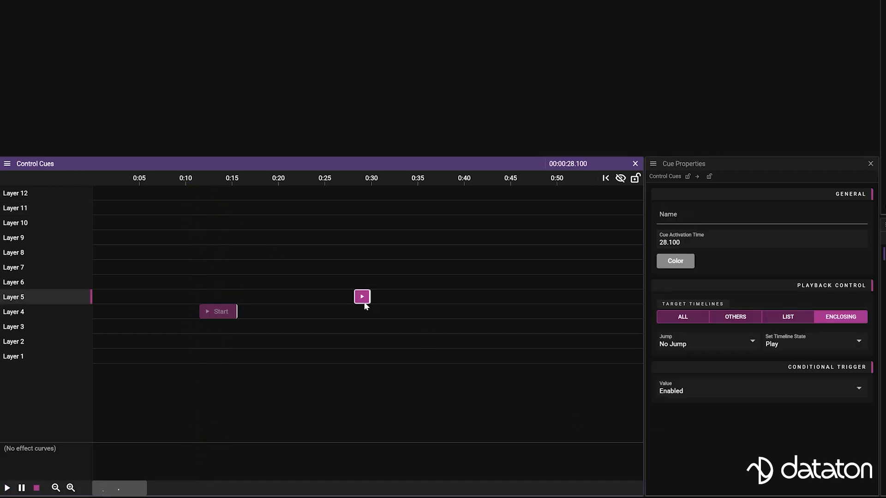
click(729, 347)
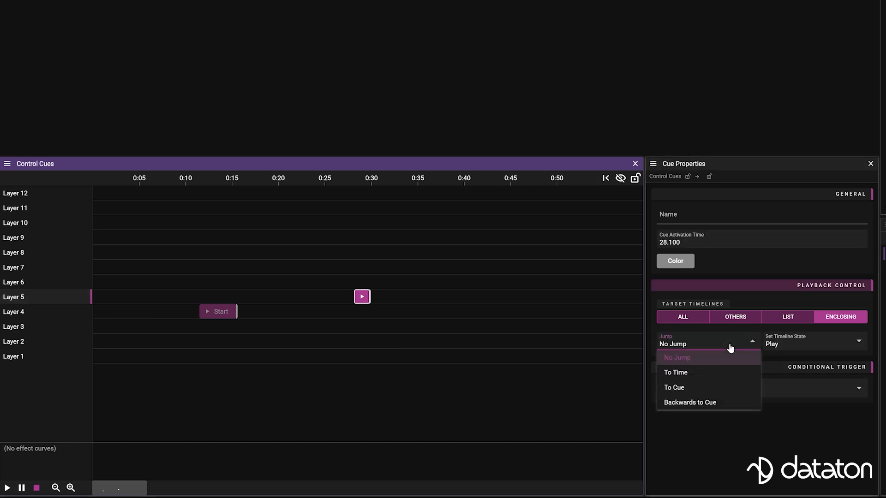
click(731, 396)
text(Start)
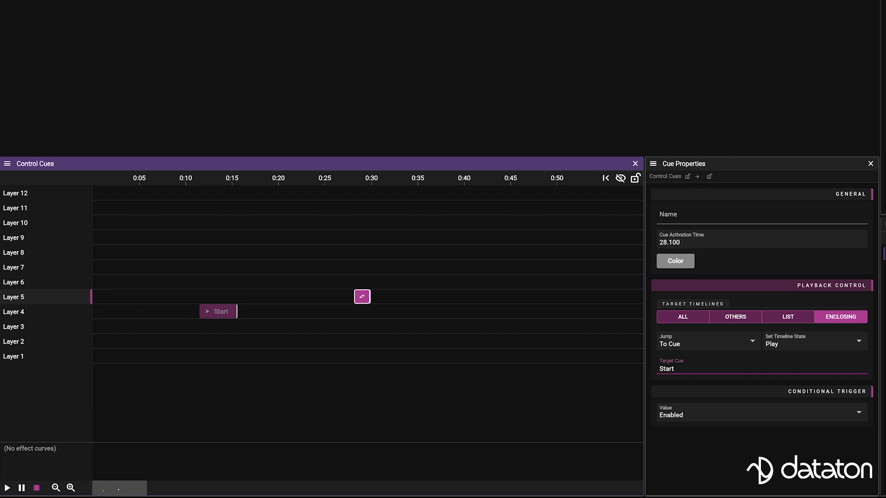
drag(354, 183, 345, 185)
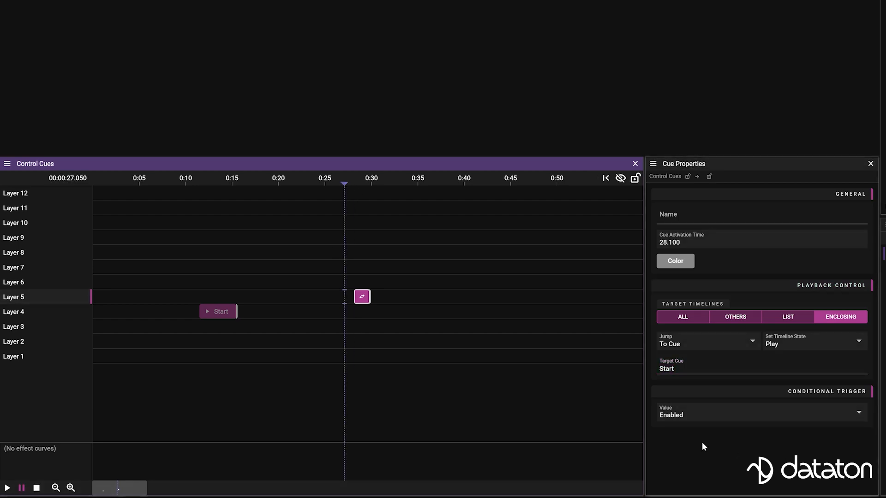
key(space)
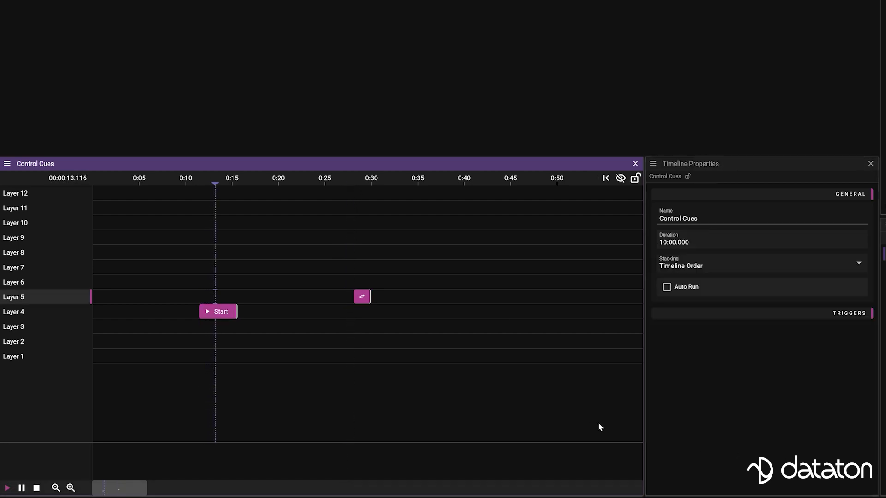
Step: Name the play control cue on Layer 4 at 11.450 s "Start"
click(208, 312)
click(692, 218)
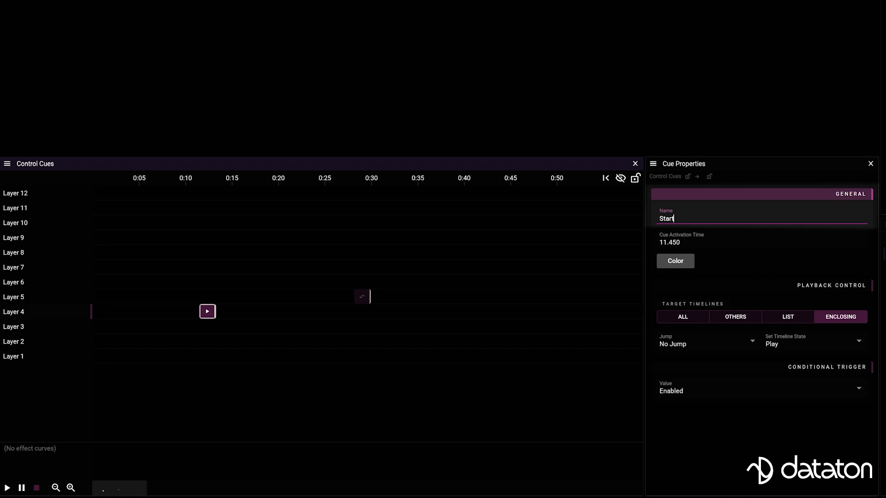
key(Return)
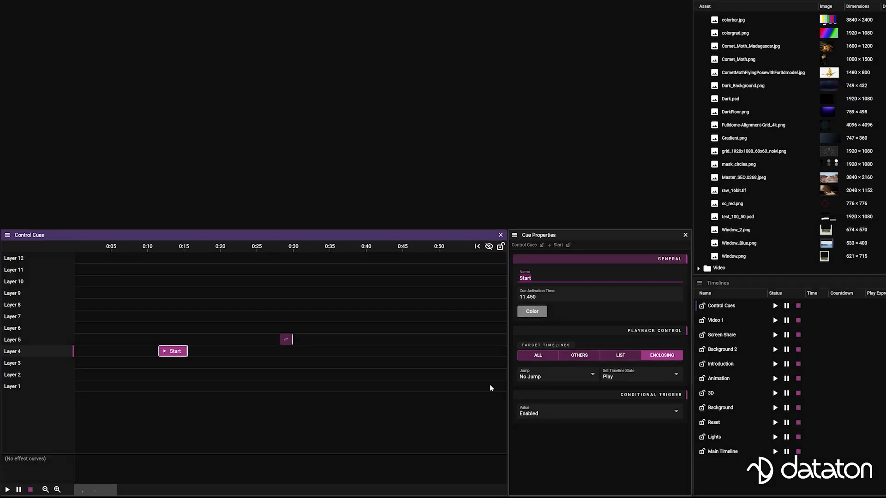
Step: Add a play control cue on Layer 4 at 25.350 s and target a list of timelines that includes only Main Timeline
click(622, 356)
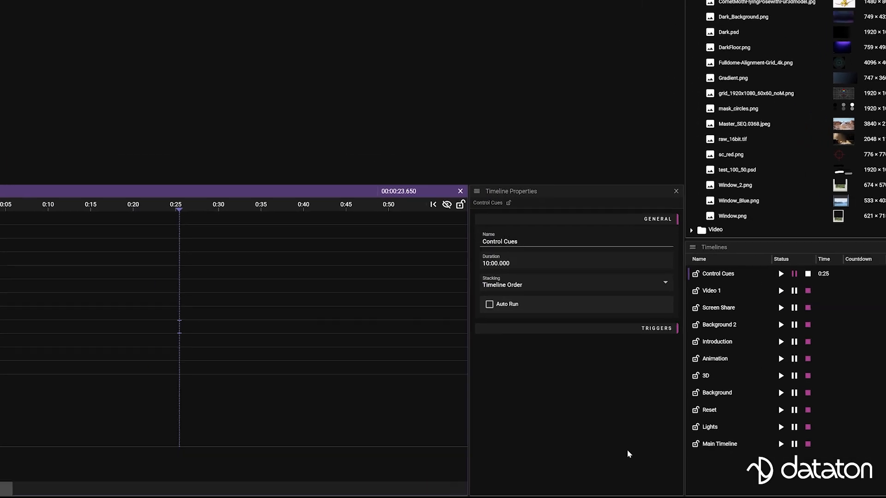
right_click(323, 321)
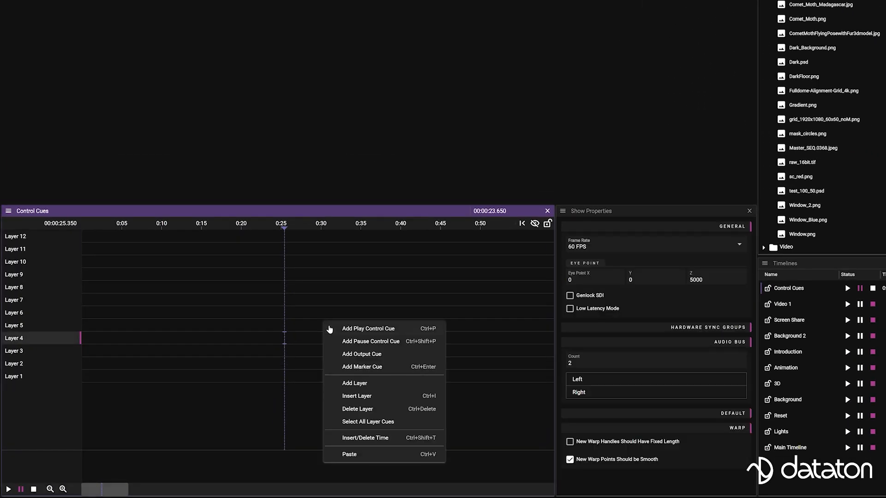
click(331, 329)
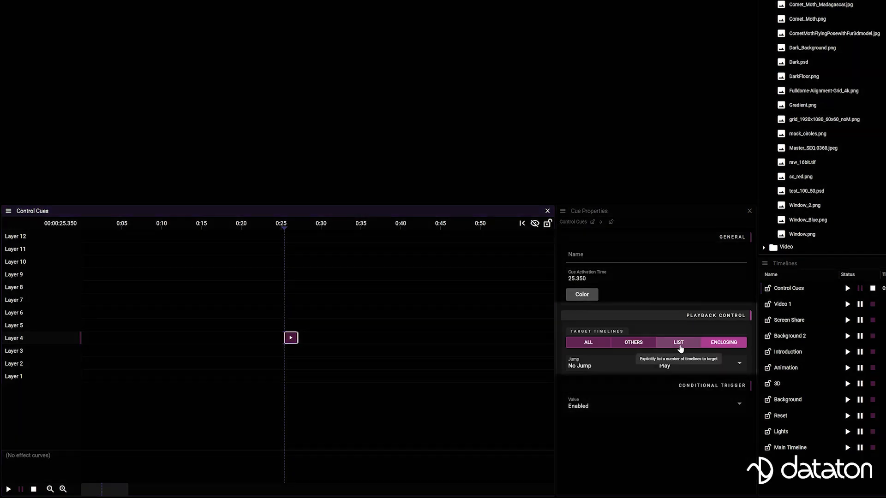
click(679, 348)
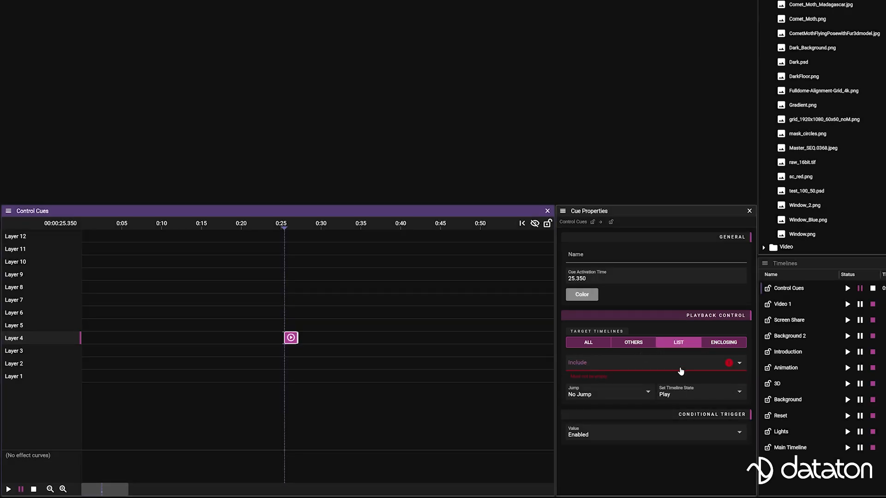
click(682, 365)
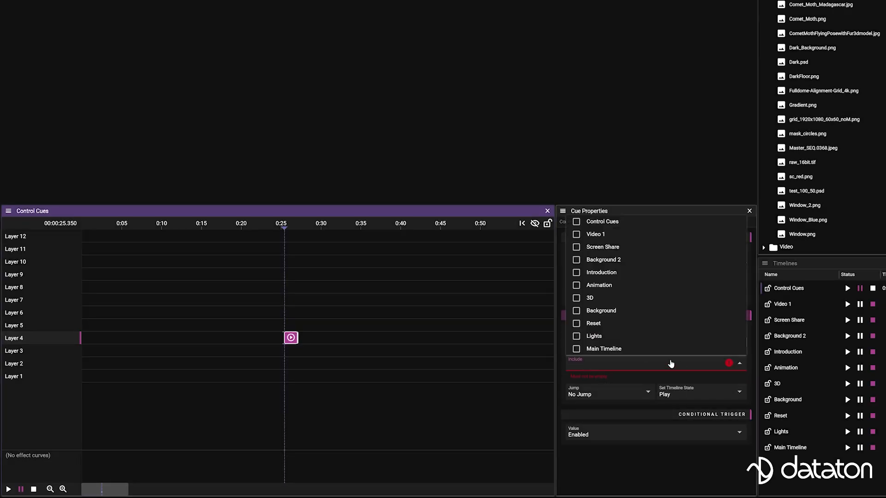
click(610, 351)
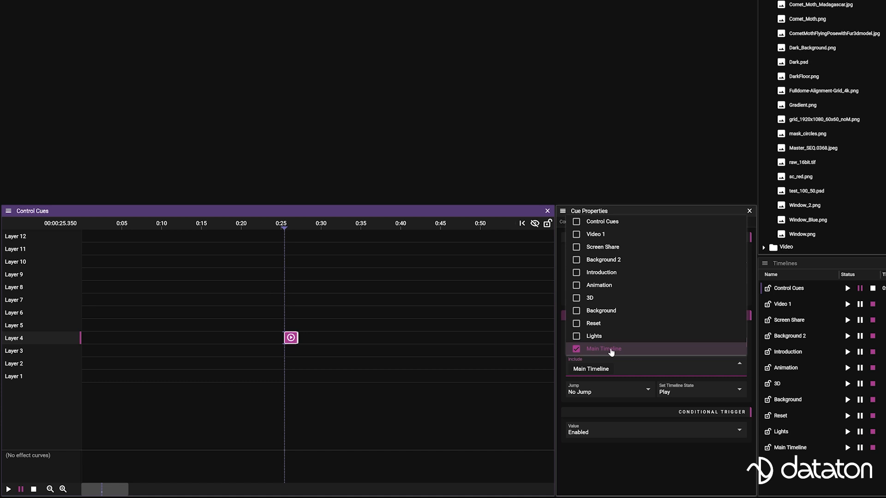
click(646, 468)
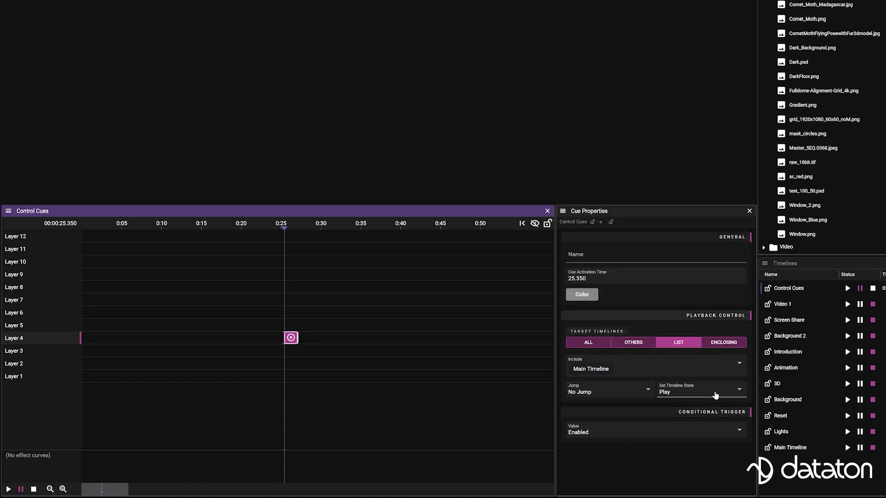
click(714, 395)
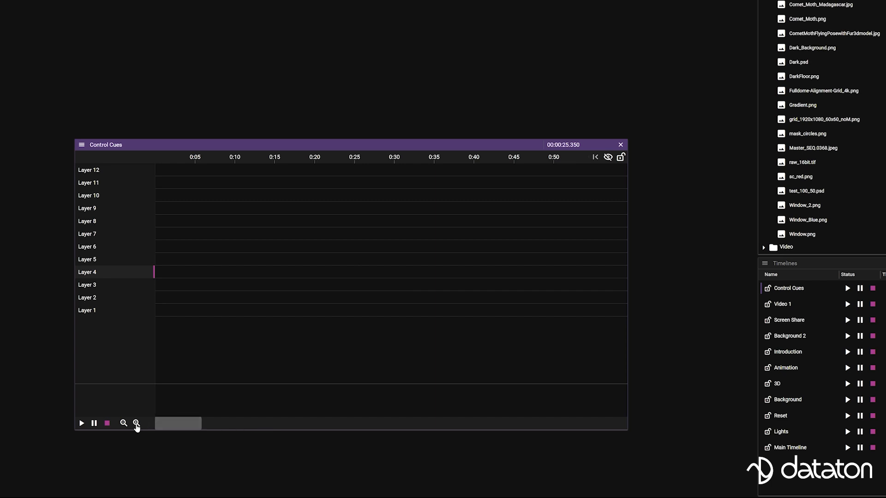
Step: Play, pause and stop the Control Cues timeline, cue it up paused at its start, and toggle its playback
click(81, 423)
click(94, 424)
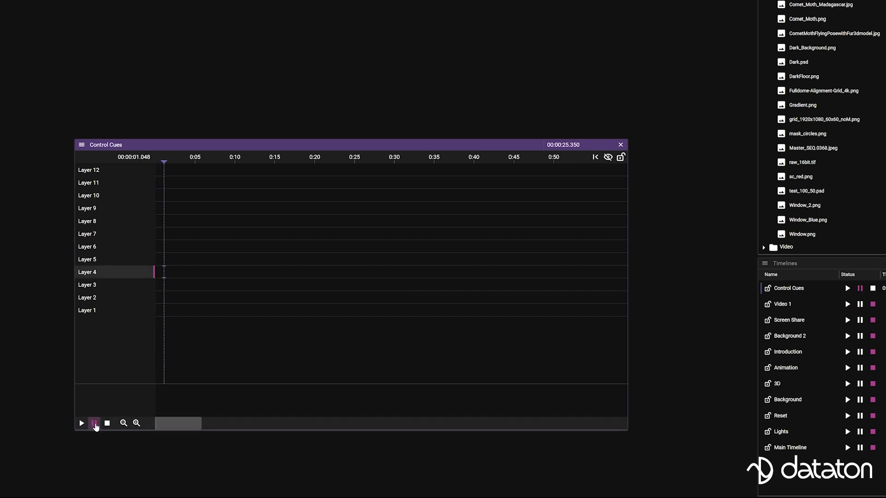
click(107, 423)
click(96, 425)
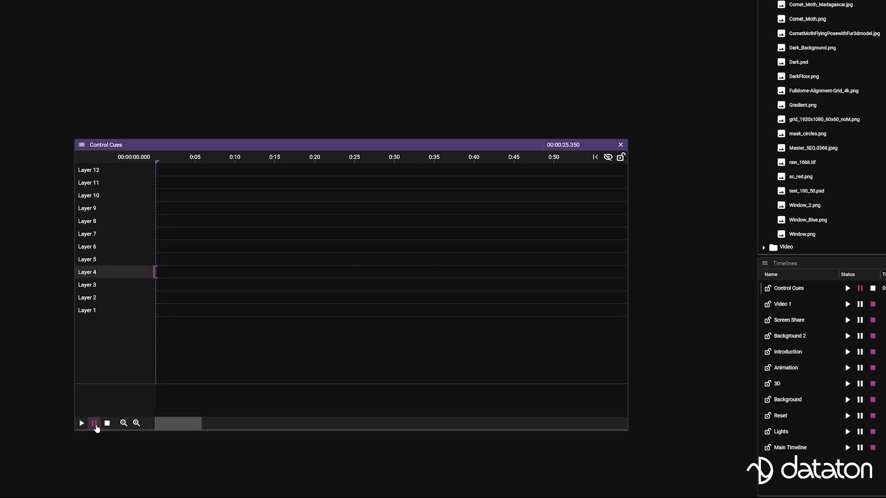
click(107, 424)
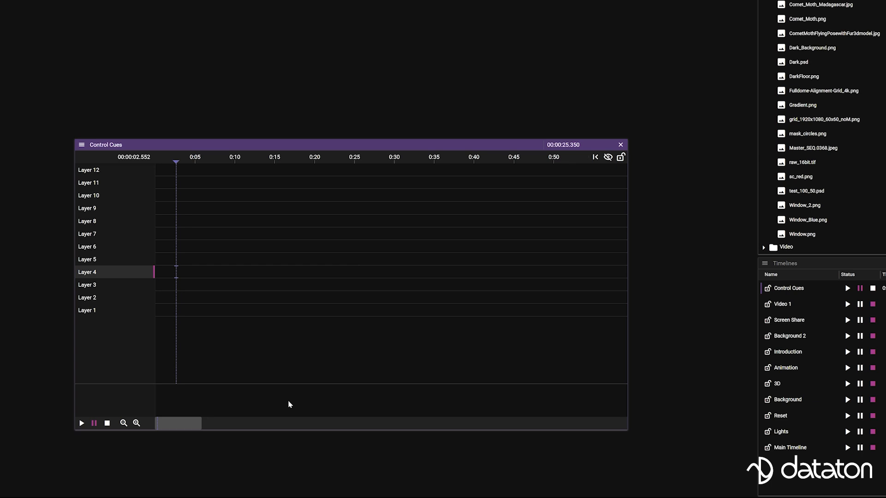
key(space)
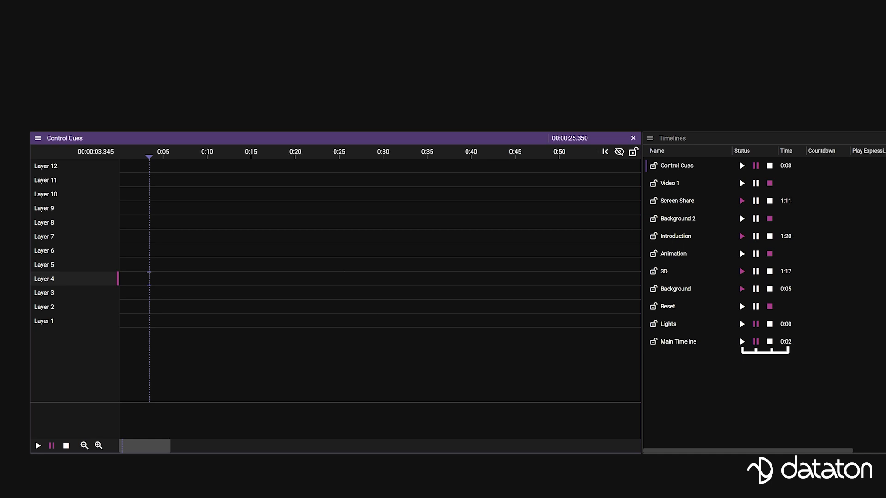
Step: Play the Main Timeline and stop the Lights, Background, 3D and Main Timeline timelines from the timelines list
click(742, 342)
click(770, 323)
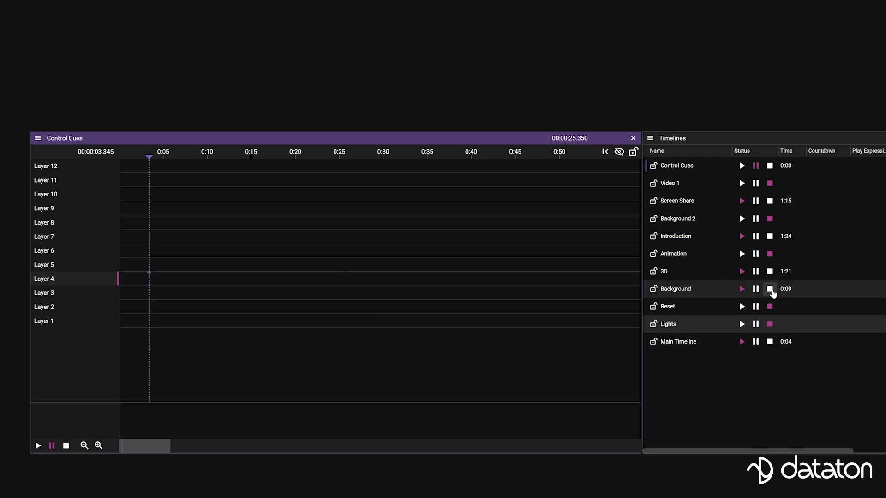
click(770, 289)
click(769, 272)
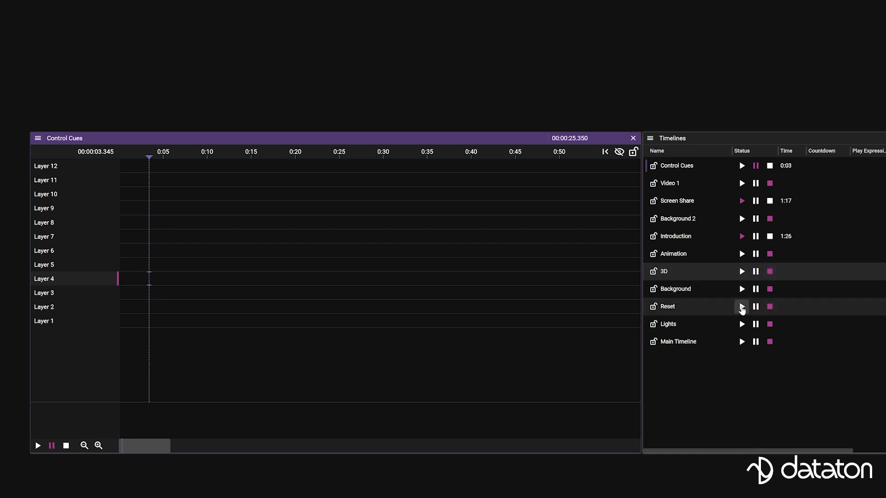
Step: Play and stop the Reset timeline, and stop the Introduction and Screen Share timelines
click(741, 306)
click(769, 308)
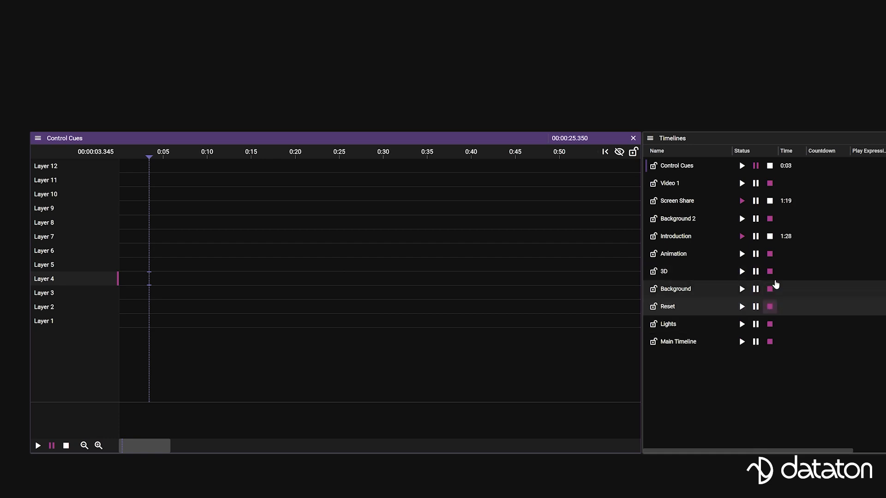
click(769, 236)
click(769, 202)
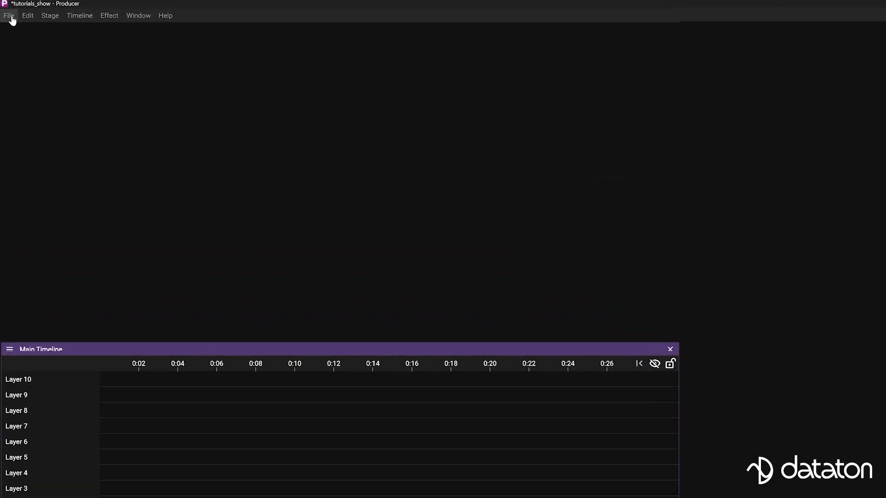
Step: Save the tutorials_show file
click(12, 18)
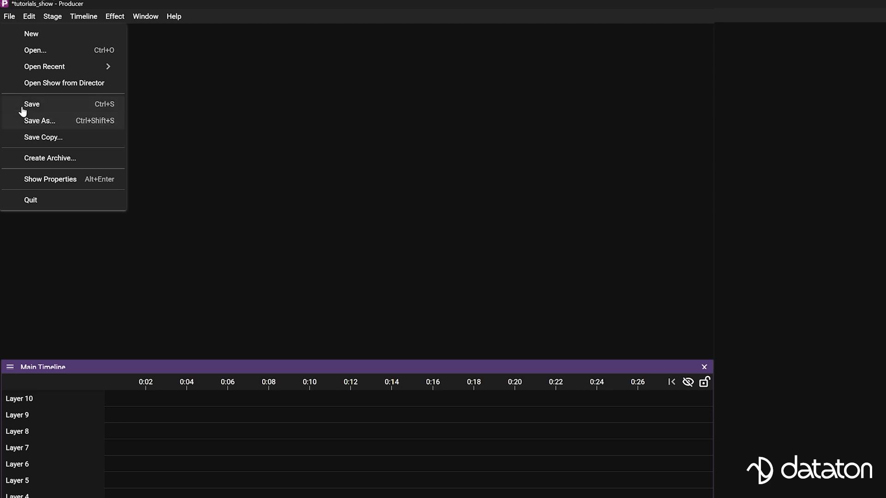
key(ctrl+s)
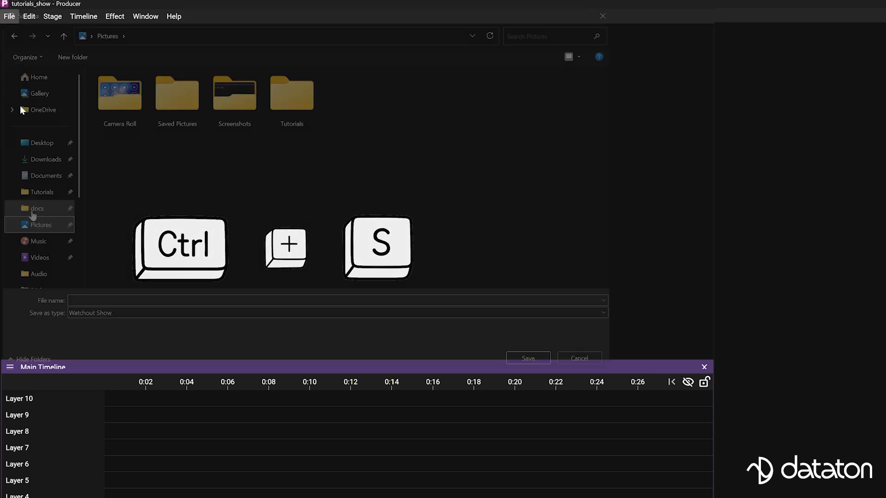